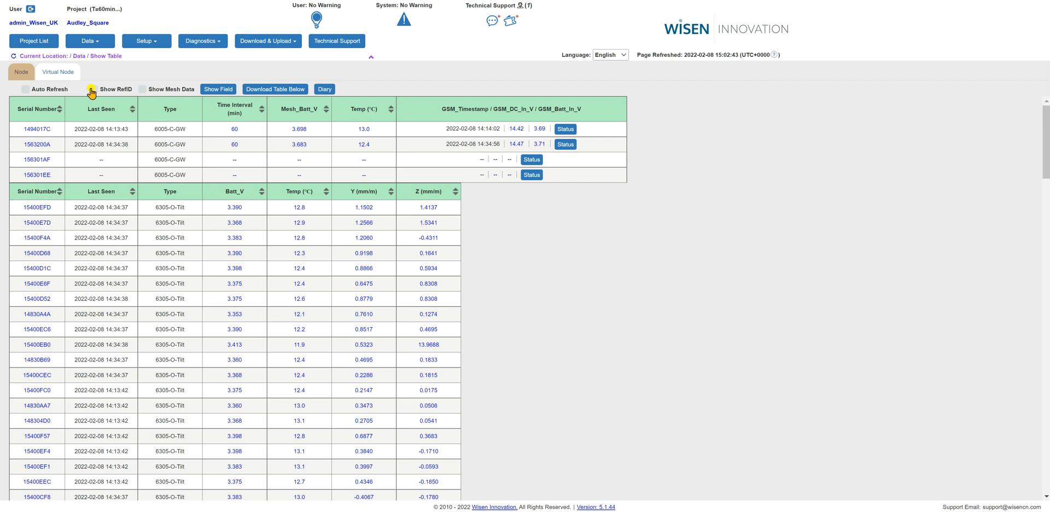
Step: Show the RefID column in the node table to review the nodes' reference IDs, and hide it again
left_click(91, 90)
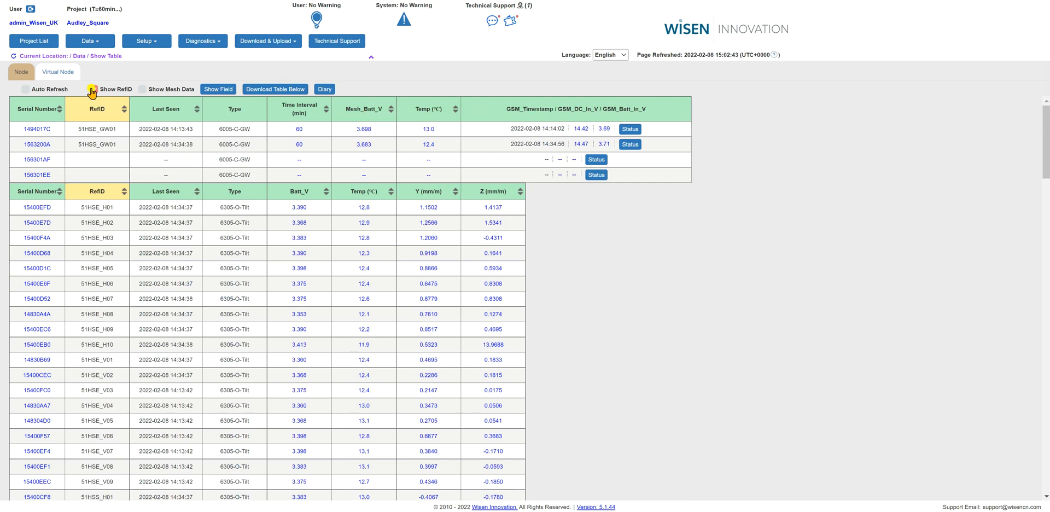
left_click(98, 295)
left_click(99, 267)
left_click(102, 229)
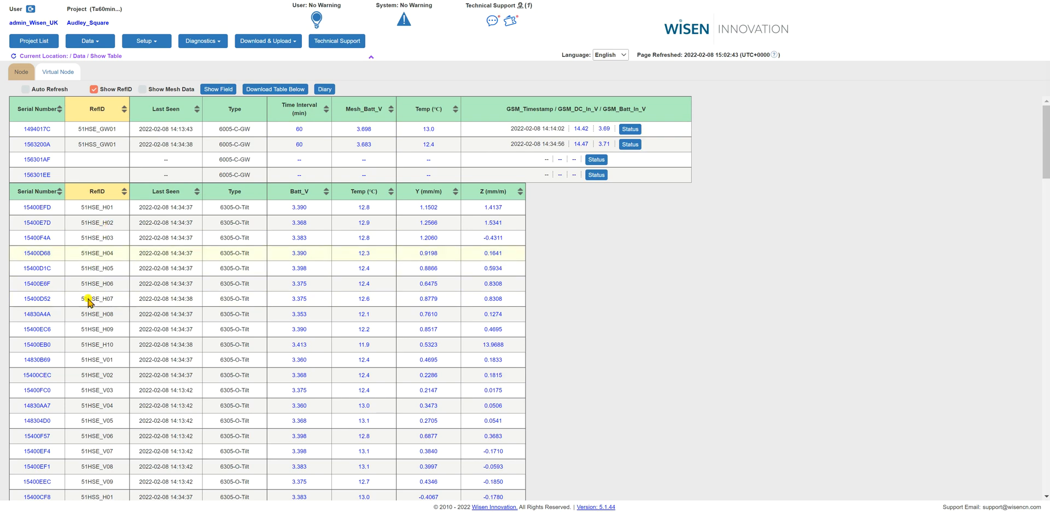
left_click(97, 348)
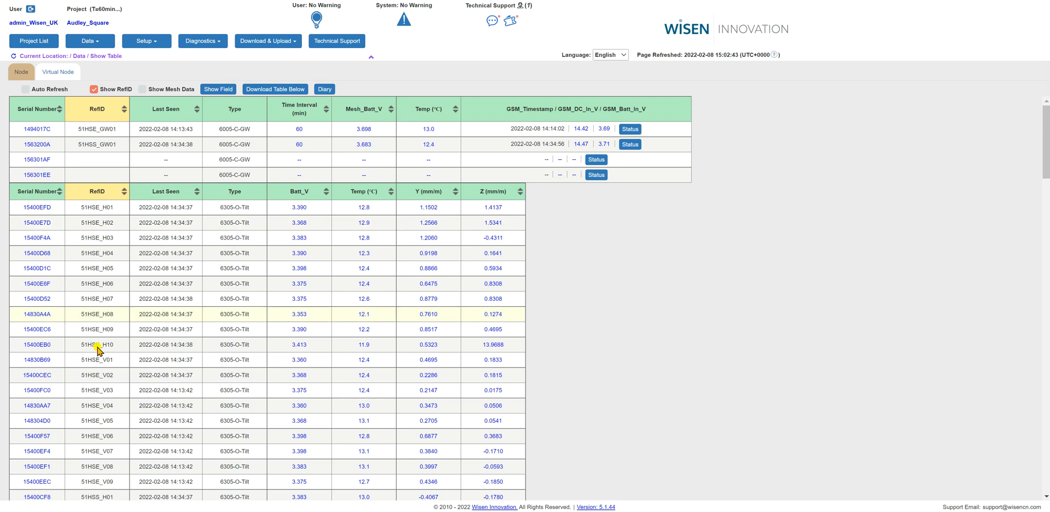
left_click(97, 174)
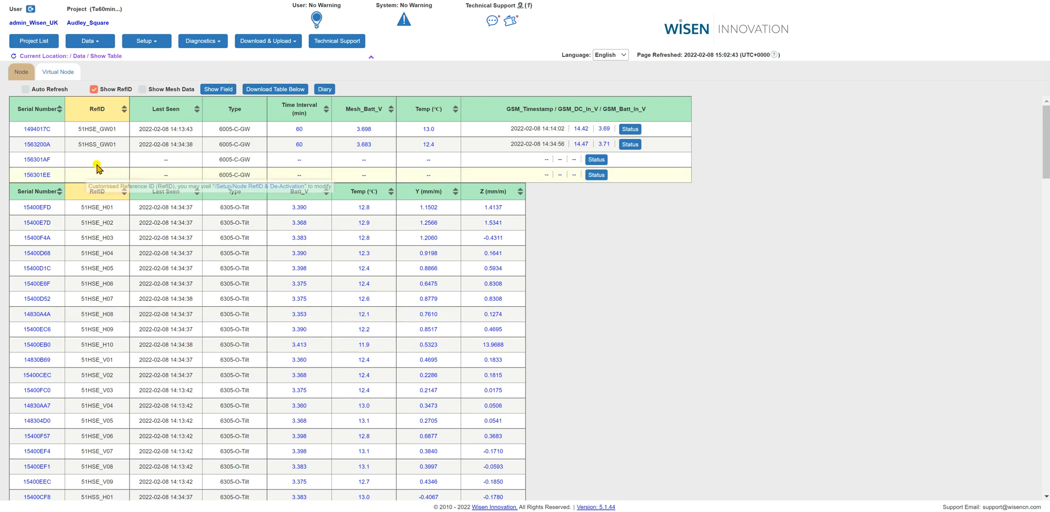
left_click(97, 166)
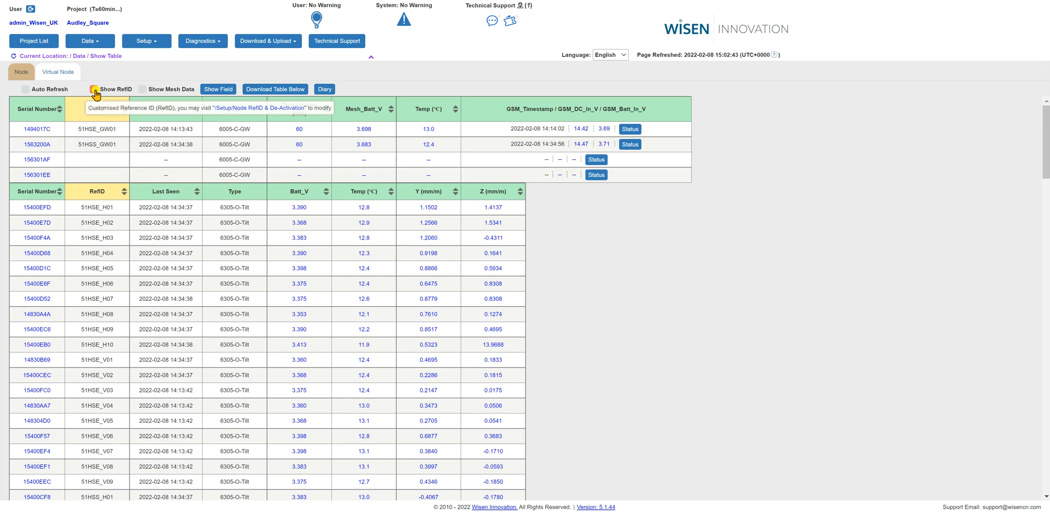
left_click(95, 92)
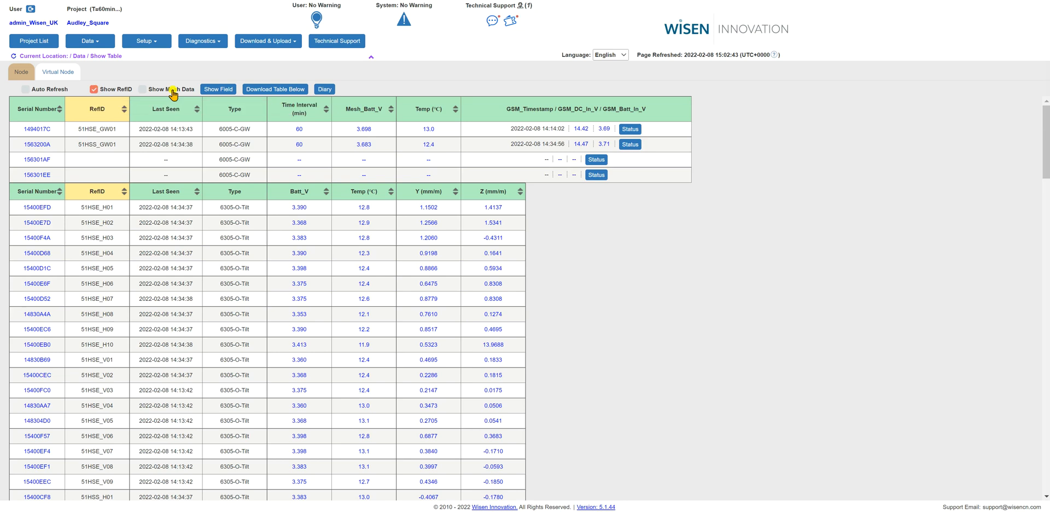
Step: Enable RefID among the common fields shown in the node table and save the field settings
left_click(214, 89)
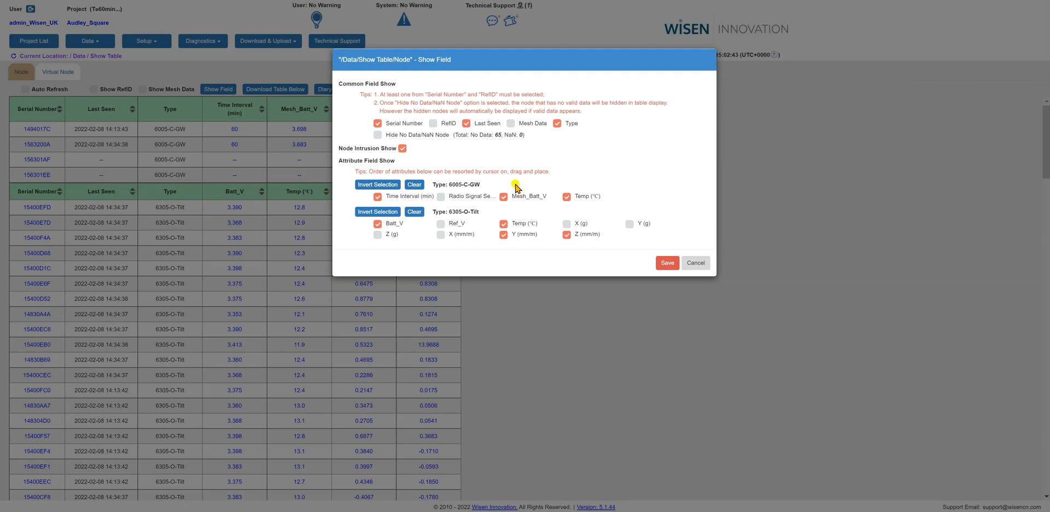
left_click(433, 124)
left_click(666, 264)
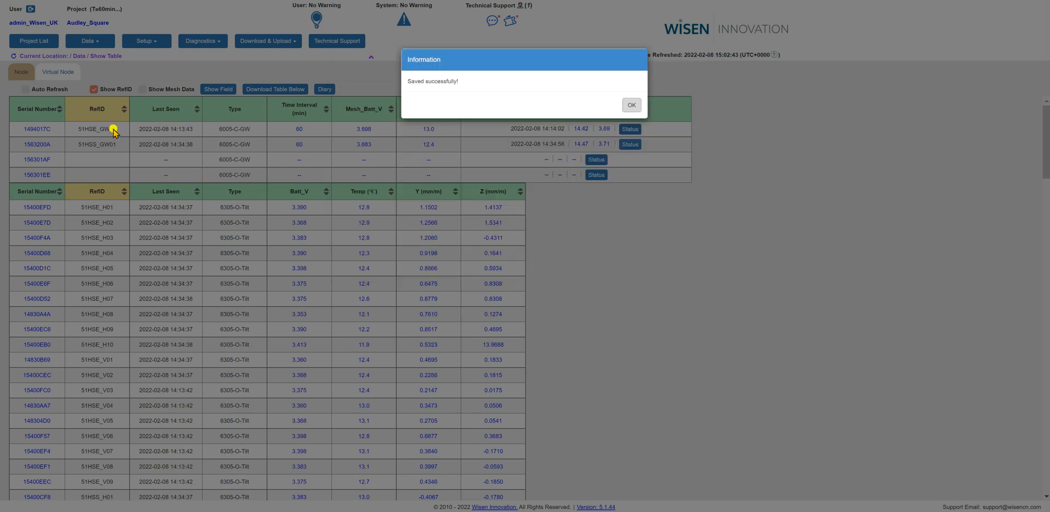
left_click(630, 104)
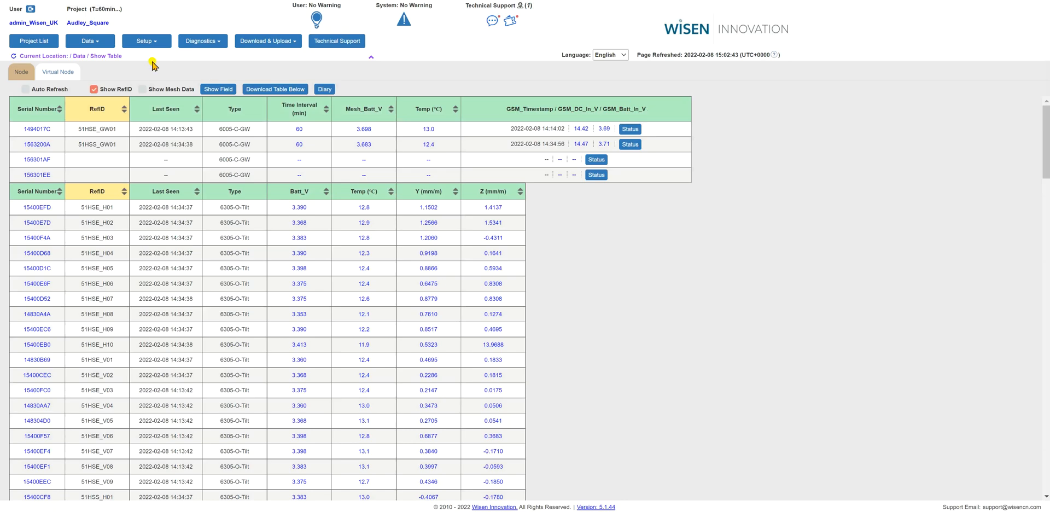
Step: Open the Node RefID & De-Activation setup and check the file format tips for RefID uploads
left_click(151, 44)
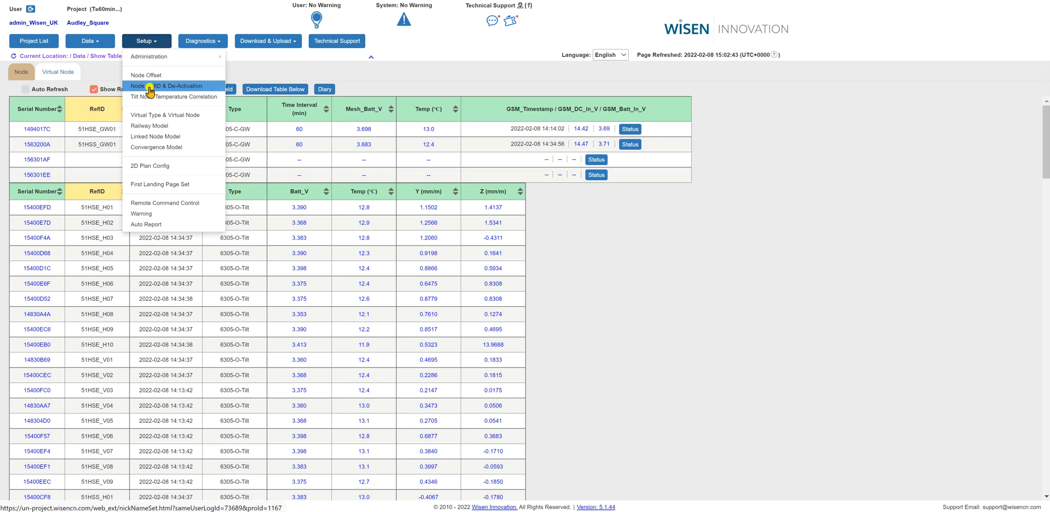
left_click(153, 90)
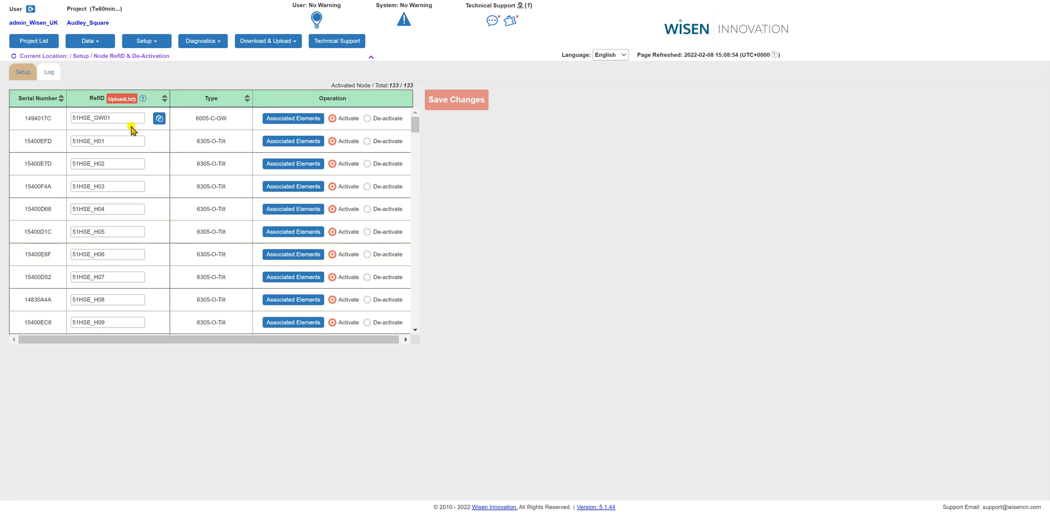
left_click(116, 104)
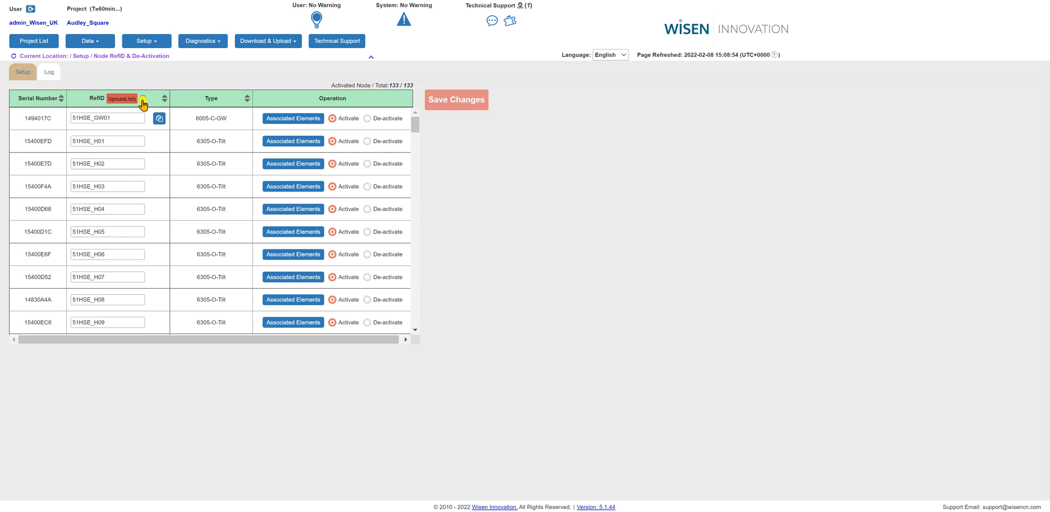
mouse_move(142, 104)
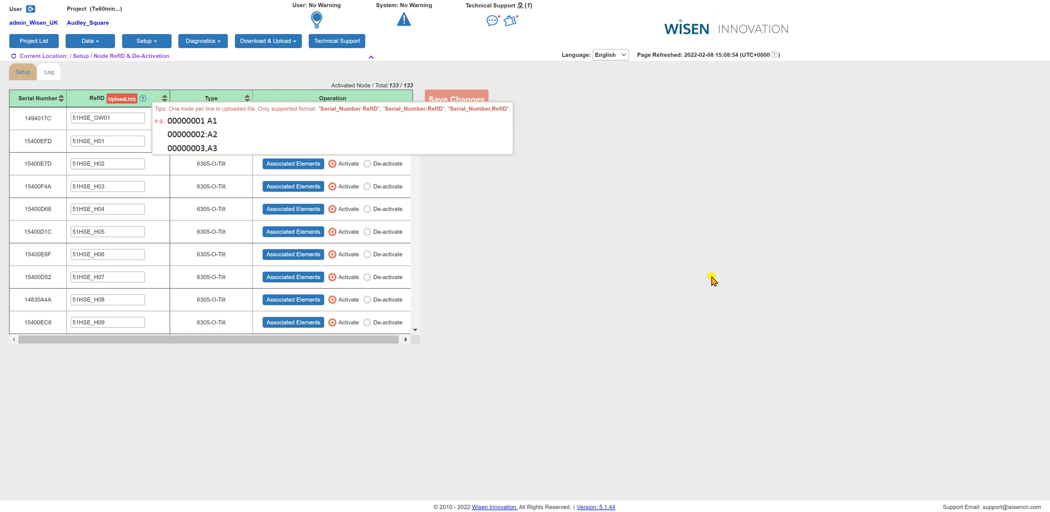
Step: Examine the Audley Square node RefID workbook in Excel and the All Nodes Input text file in Notepad++
mouse_move(414, 511)
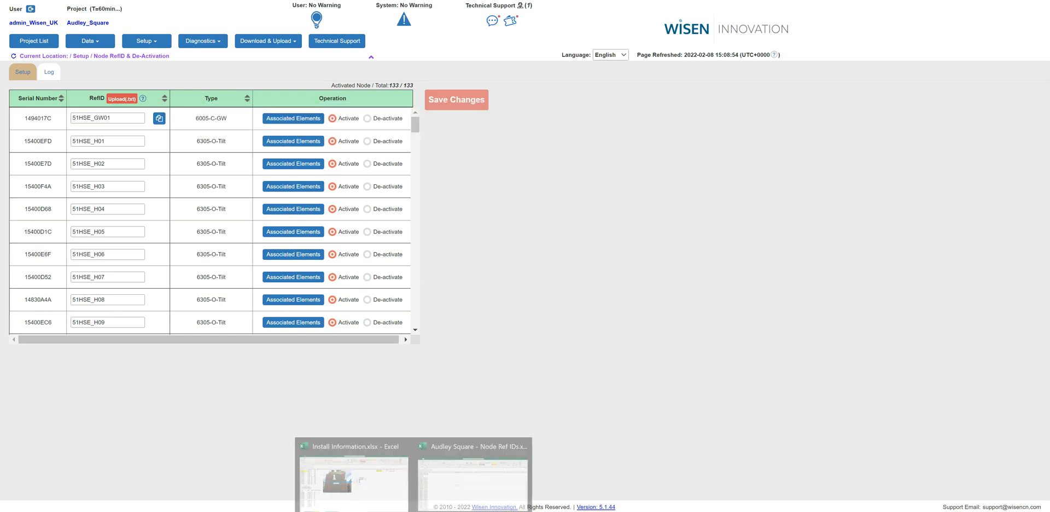
left_click(460, 499)
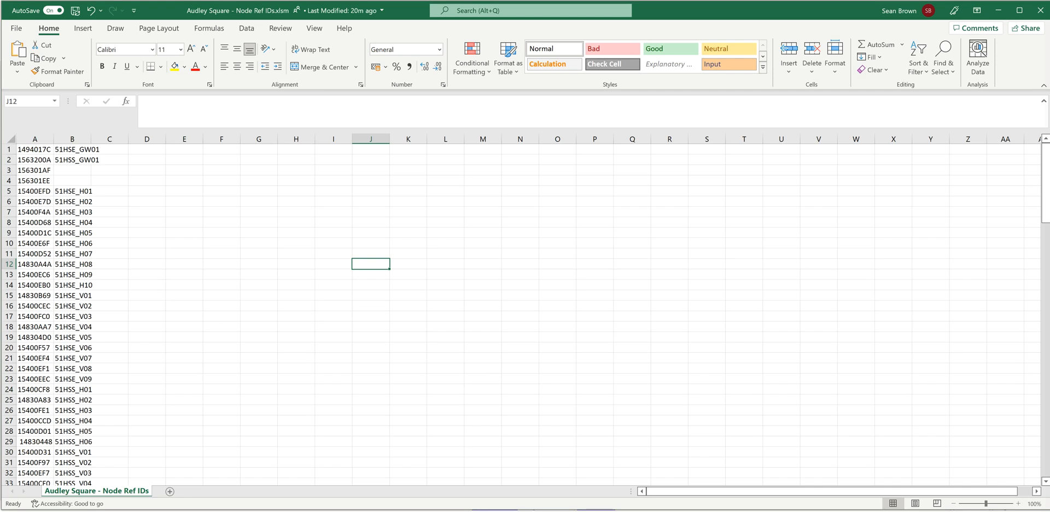
key("alt+Tab")
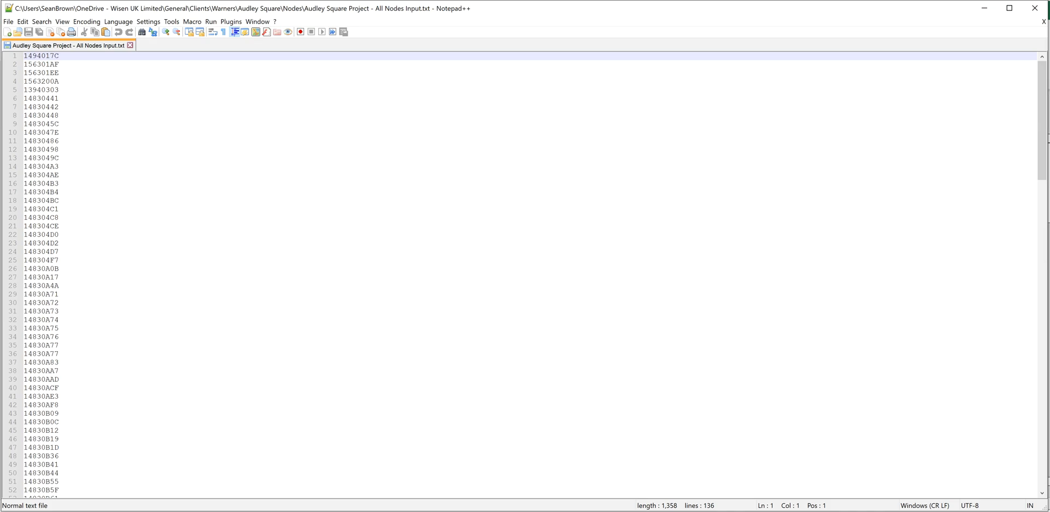
left_click(310, 262)
scroll(310, 263, "down", 20)
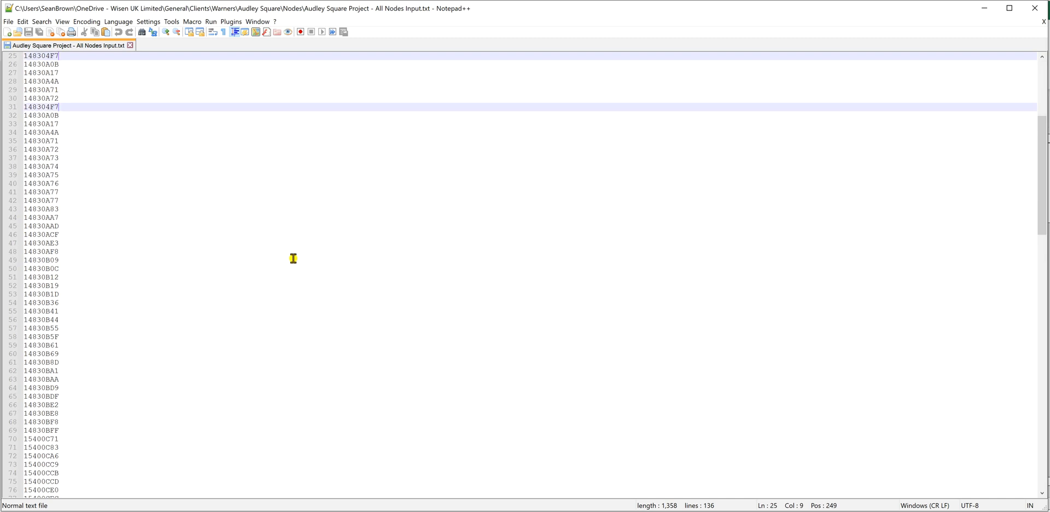
scroll(270, 283, "down", 11)
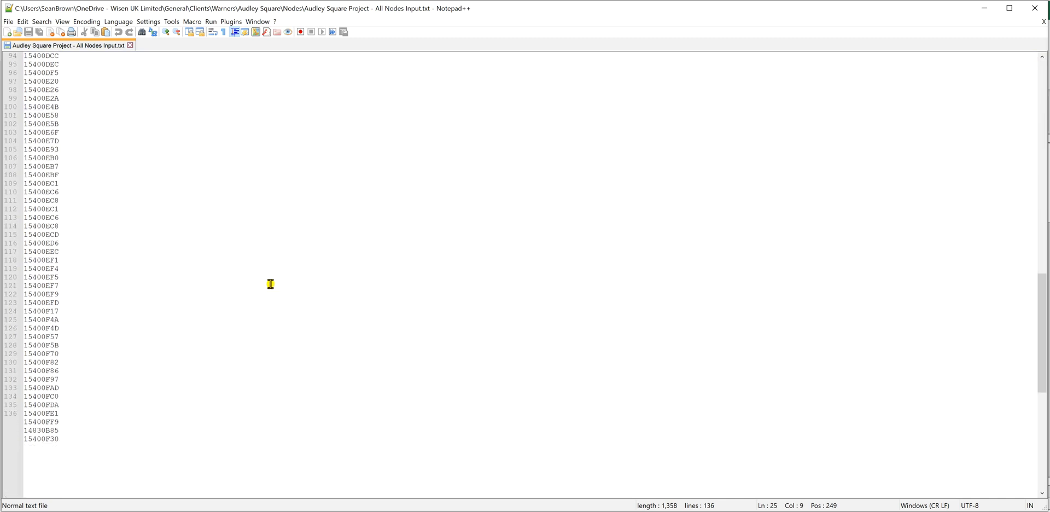
scroll(270, 284, "up", 17)
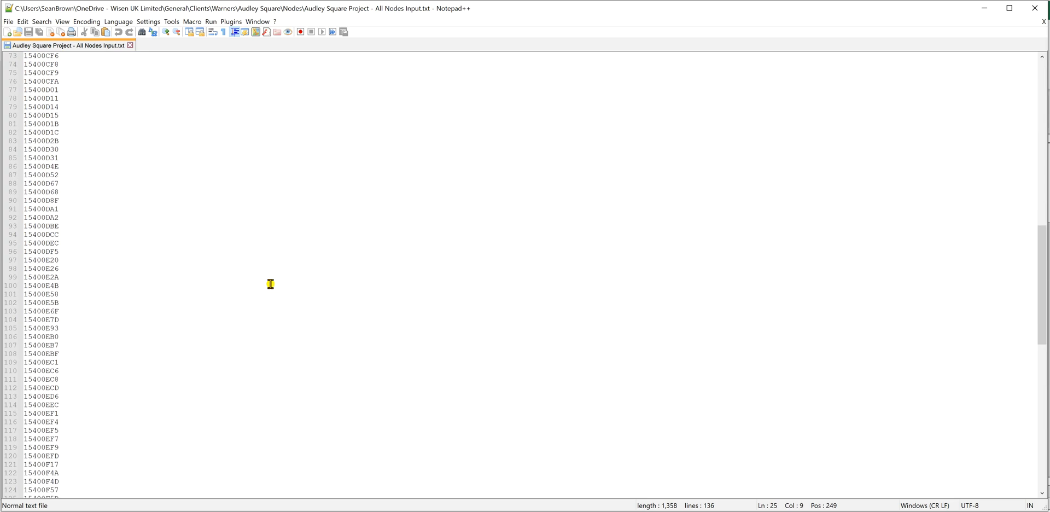
scroll(270, 284, "up", 16)
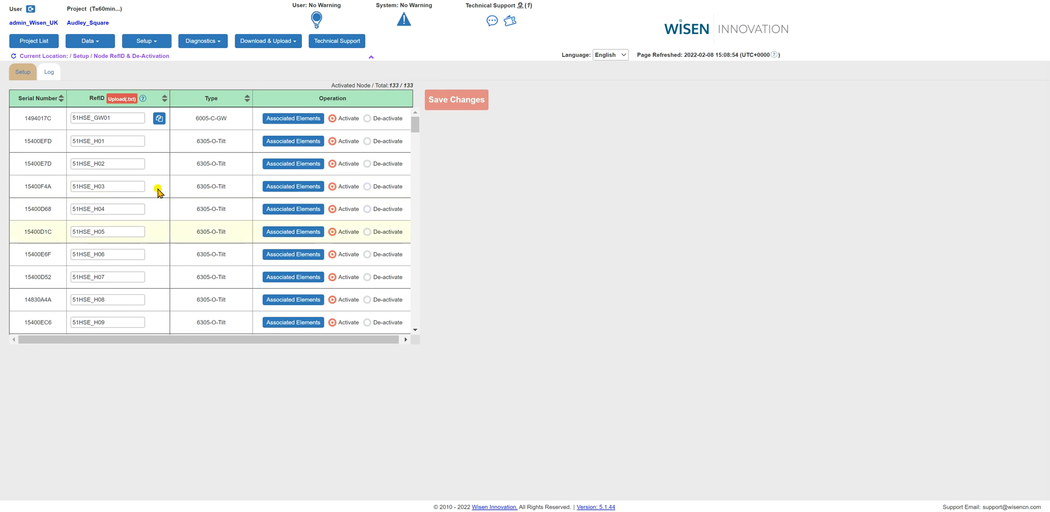
Step: Upload "Audley Square Project - Ref IDs.txt" as the RefID list for the nodes
left_click(120, 101)
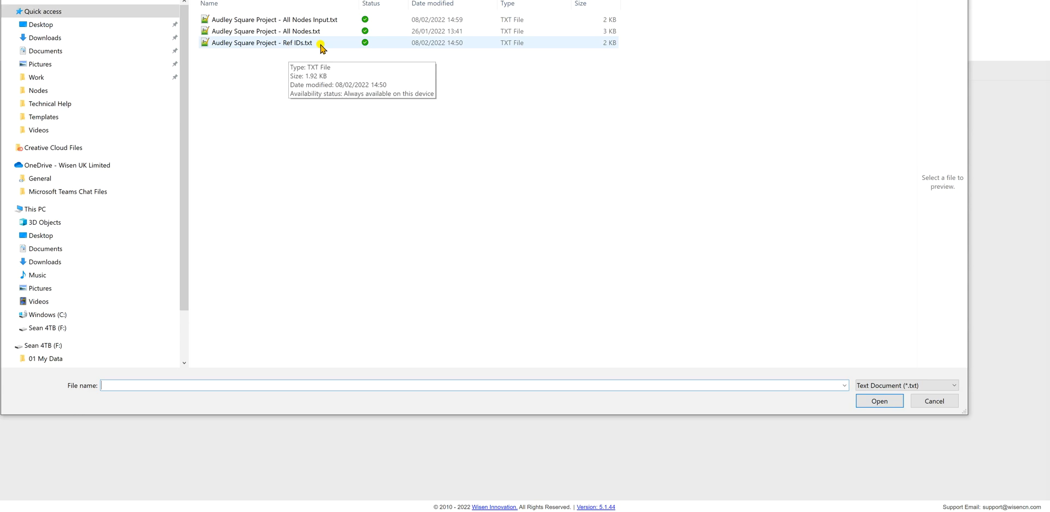
double_click(273, 43)
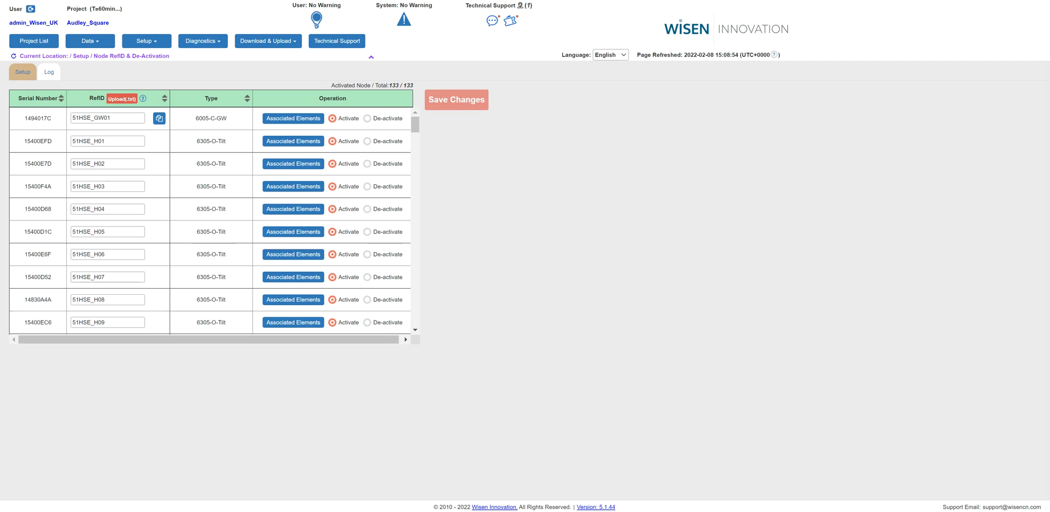
left_click(122, 100)
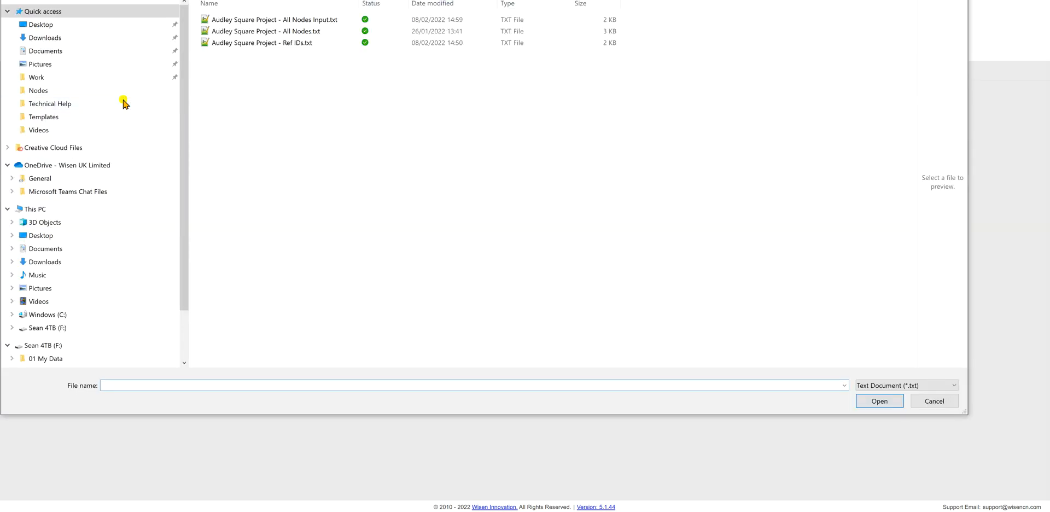
left_click(293, 42)
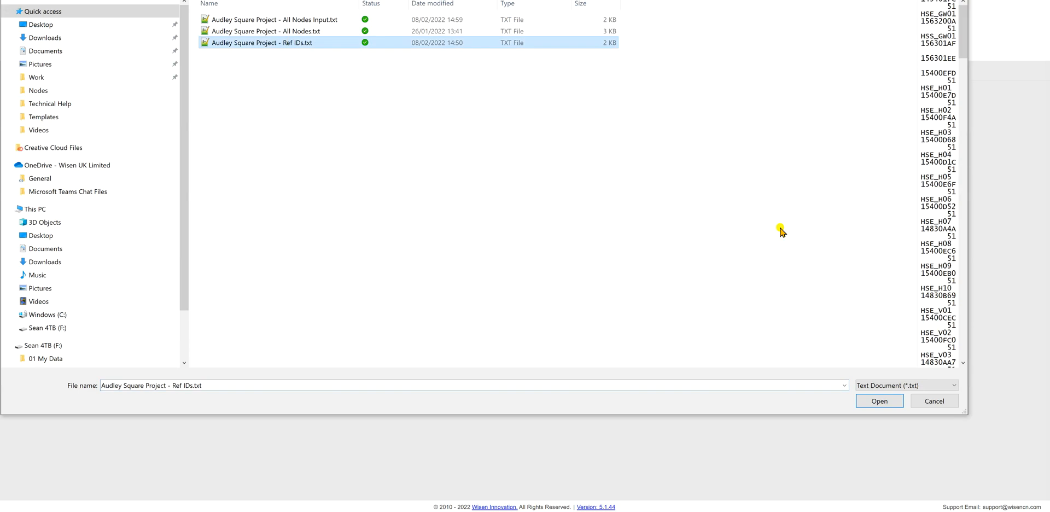
left_click(879, 401)
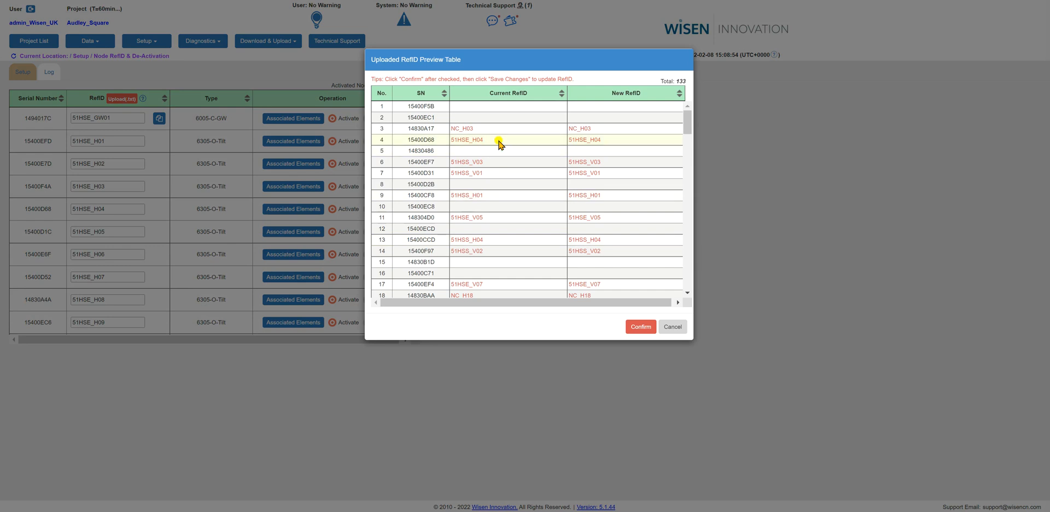
Step: Compare the current and new RefIDs in the upload preview table and confirm the uploaded list
mouse_move(498, 140)
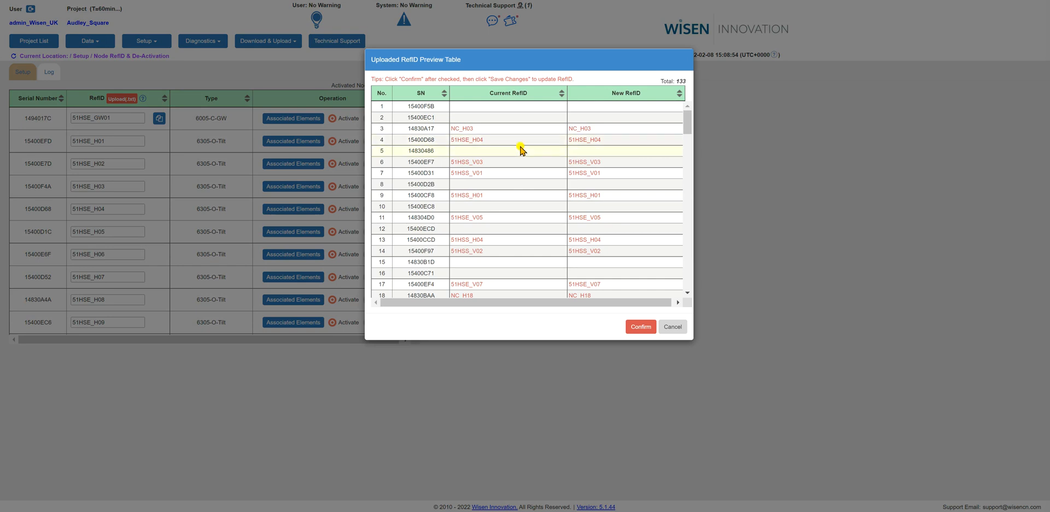
left_click(543, 184)
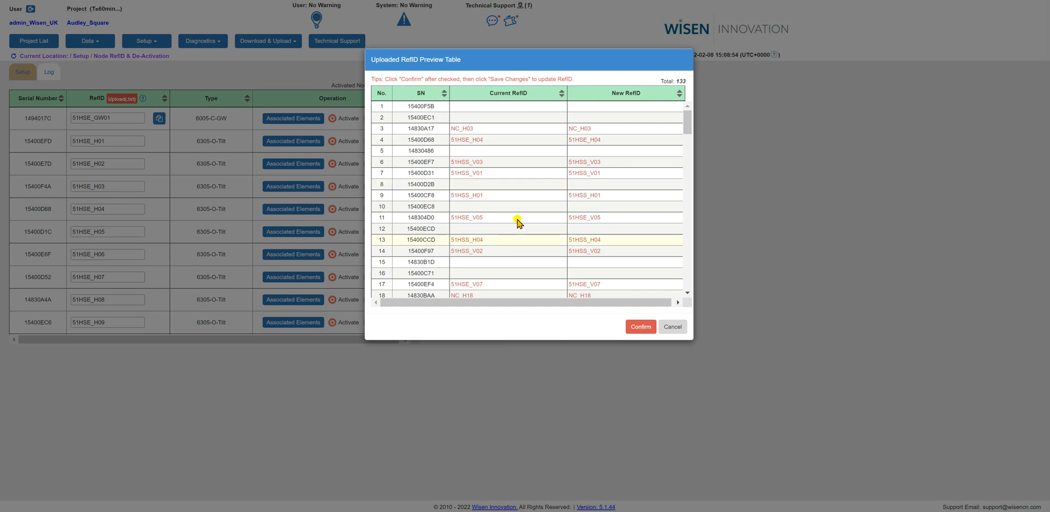
scroll(529, 220, "down", 1)
scroll(529, 220, "down", 3)
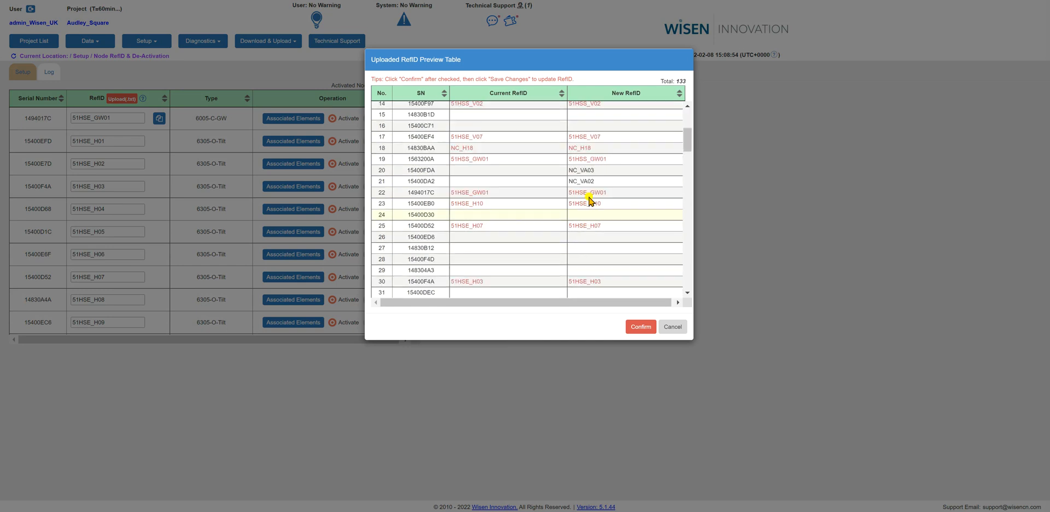
left_click(577, 179)
left_click(588, 171)
left_click(590, 181)
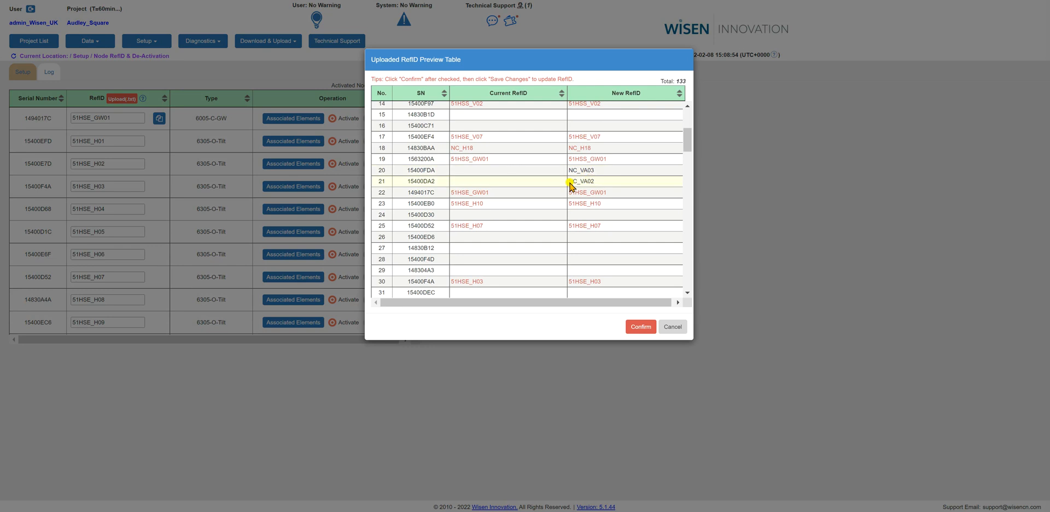
left_click(640, 331)
left_click(637, 328)
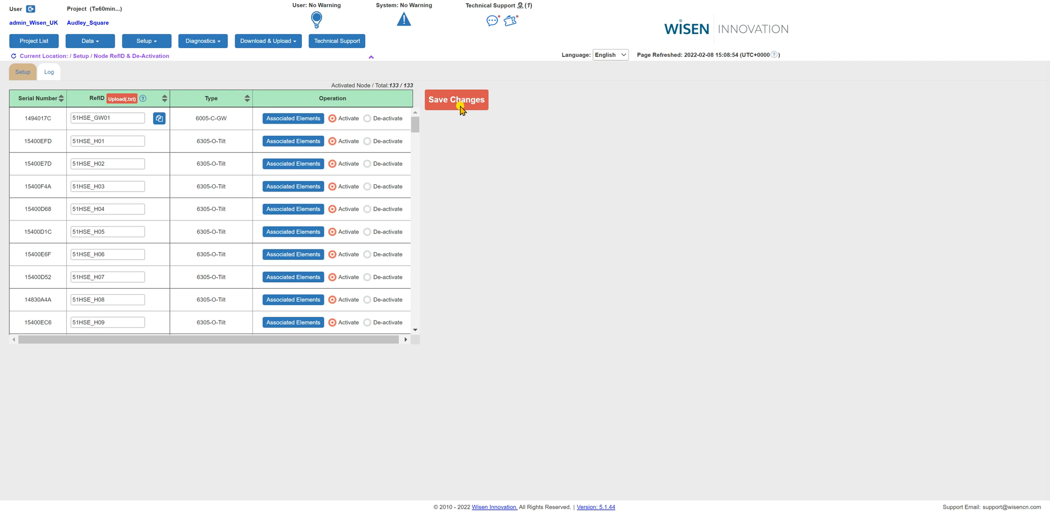
Step: Save the uploaded RefID changes and confirm the list of modified nodes
left_click(459, 102)
left_click(460, 103)
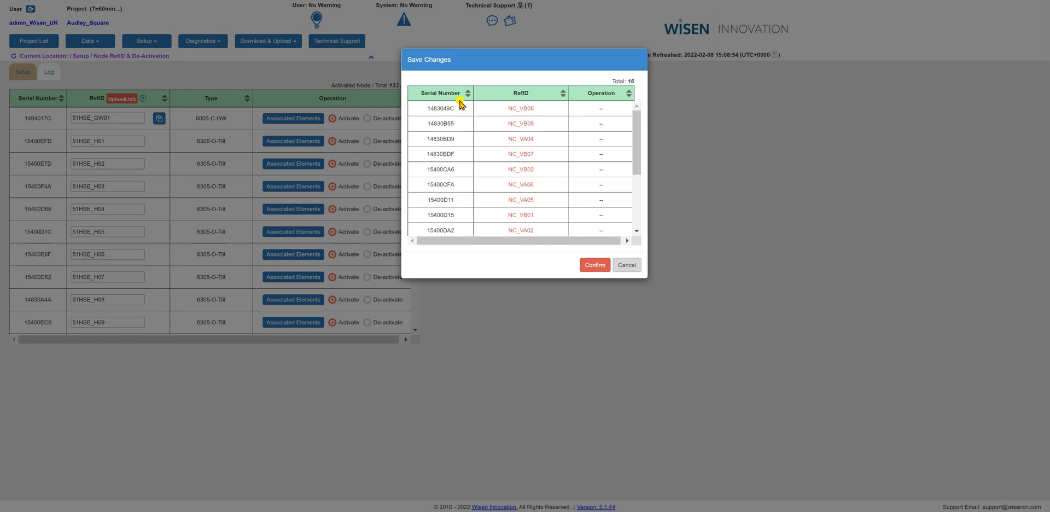
left_click(590, 267)
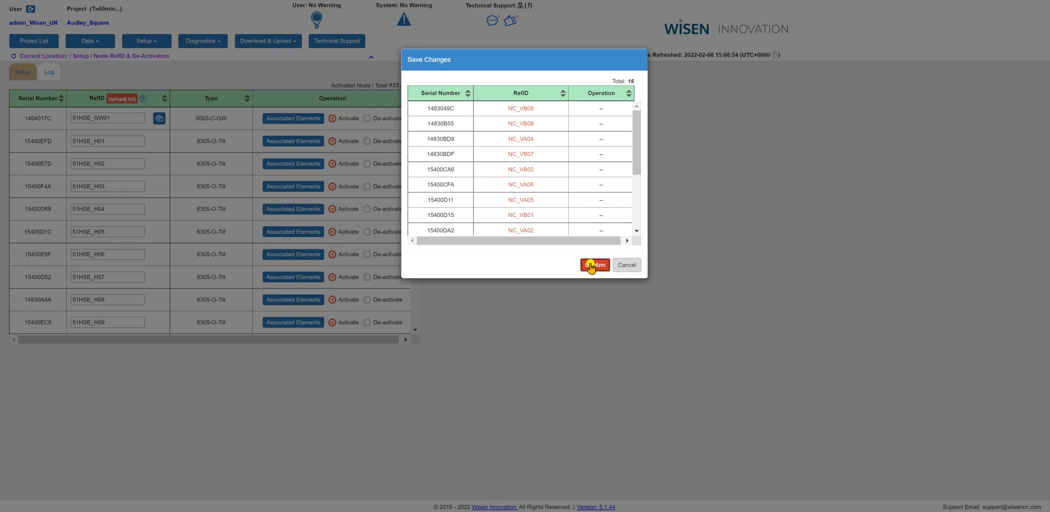